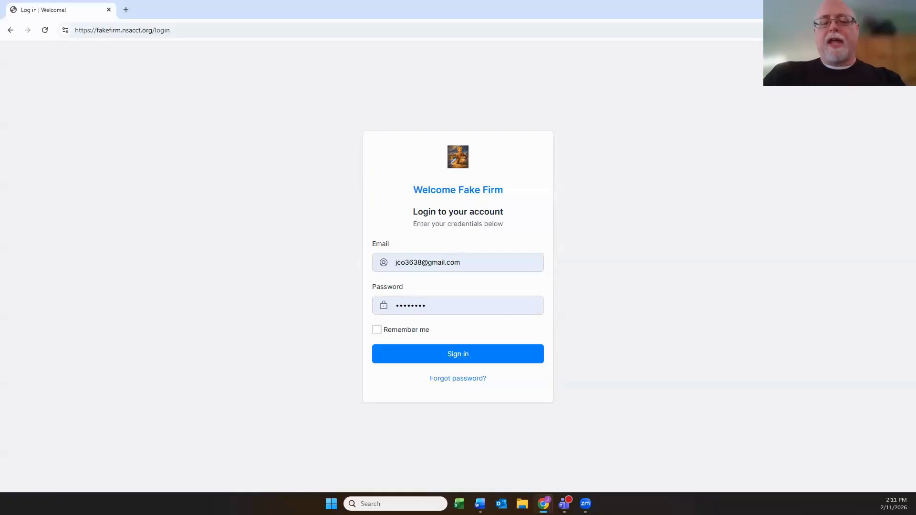
- Sign in to the Fake Firm portal with the prefilled credentials and go to the dashboard
{"action": "left_click", "coordinate": [476, 356]}
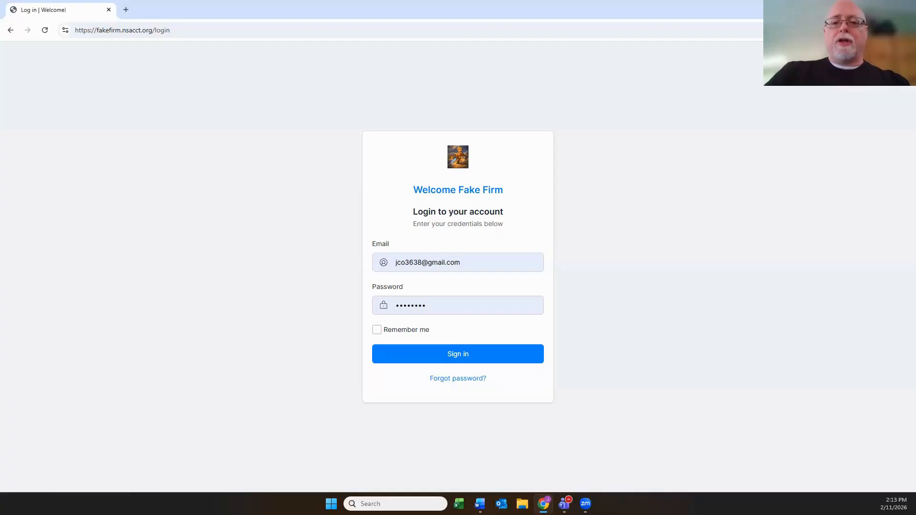
{"action": "left_click", "coordinate": [463, 356]}
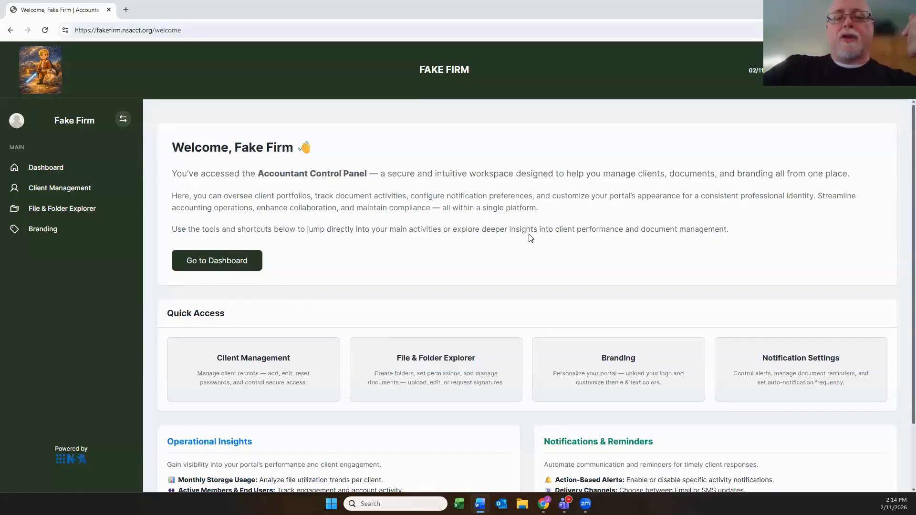
{"action": "left_click", "coordinate": [232, 262]}
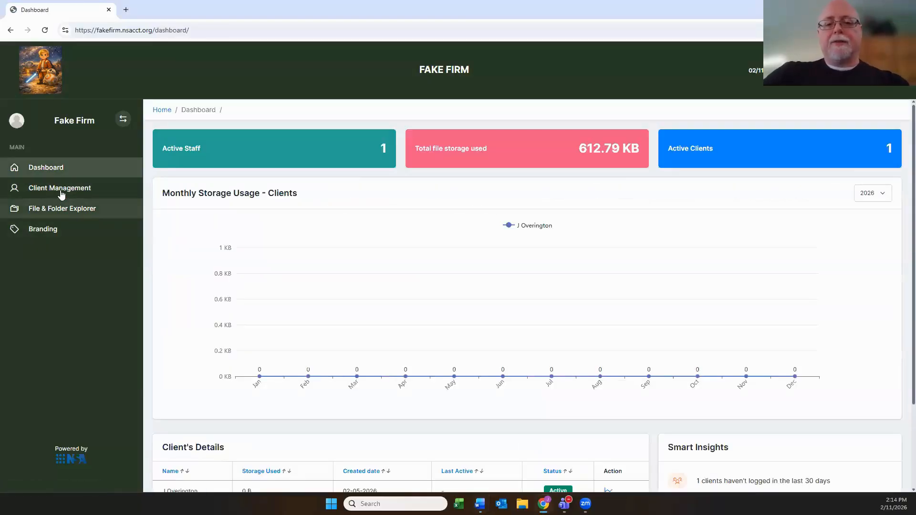
- Look over the client list and the dashboard's storage chart, client details and smart insights, ending on the client list
{"action": "left_click", "coordinate": [59, 190]}
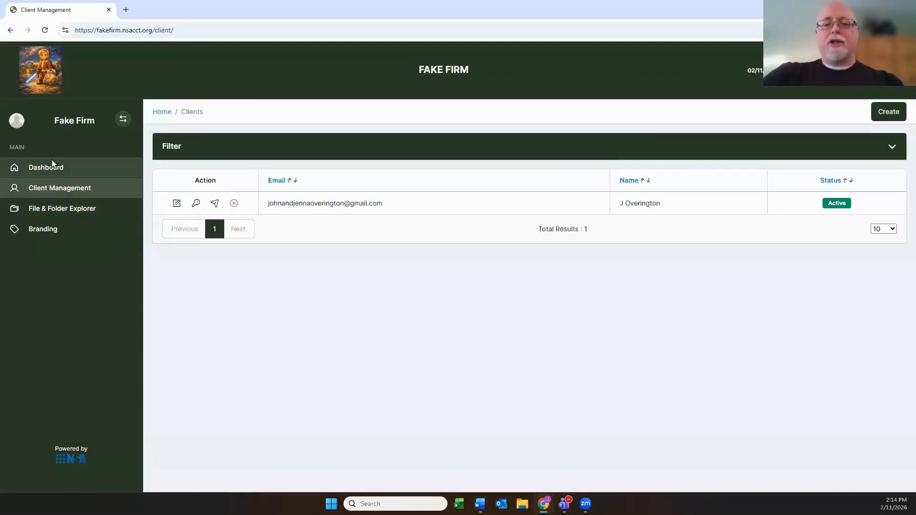
{"action": "left_click", "coordinate": [50, 167]}
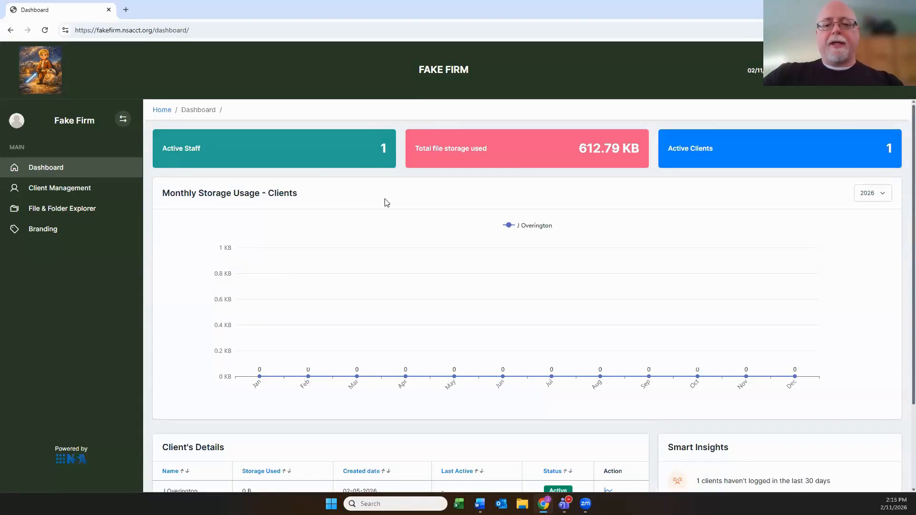
{"action": "scroll", "coordinate": [385, 201], "scroll_direction": "down", "scroll_amount": 2}
{"action": "scroll", "coordinate": [386, 202], "scroll_direction": "down", "scroll_amount": 1}
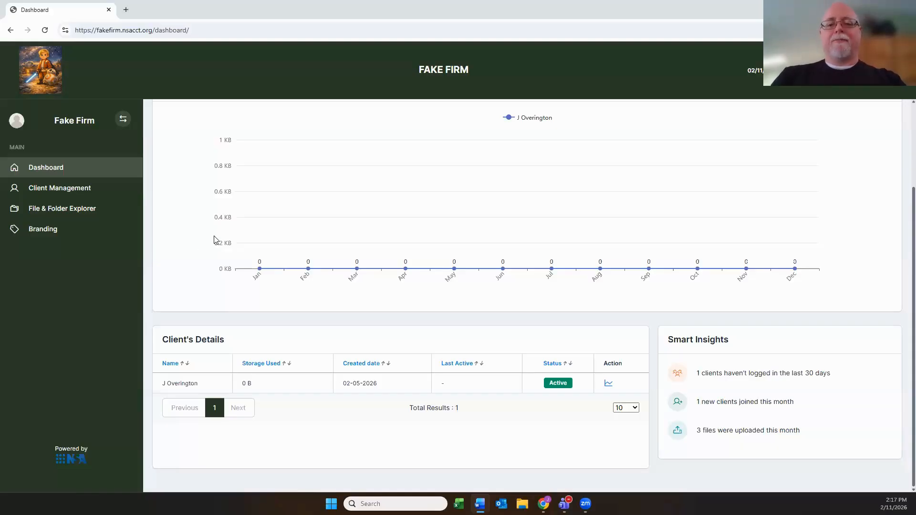
{"action": "left_click", "coordinate": [74, 190]}
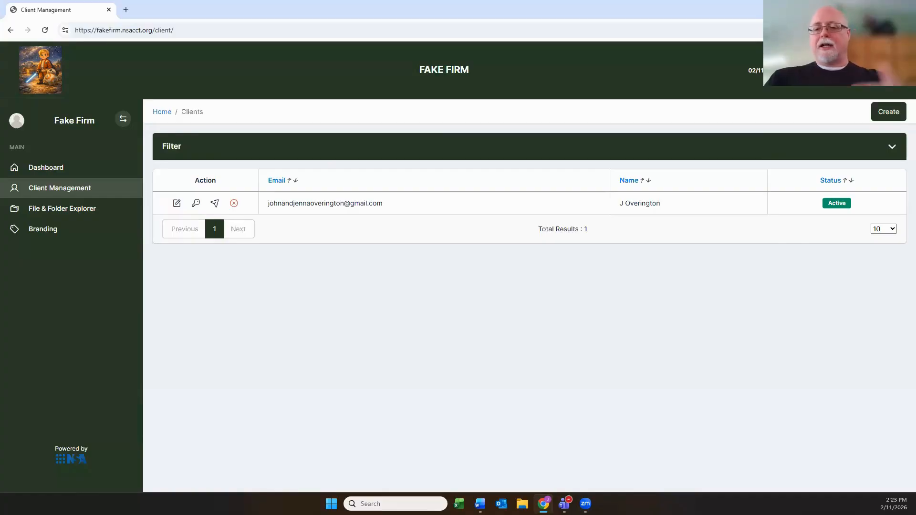
{"action": "key", "text": "alt+Tab"}
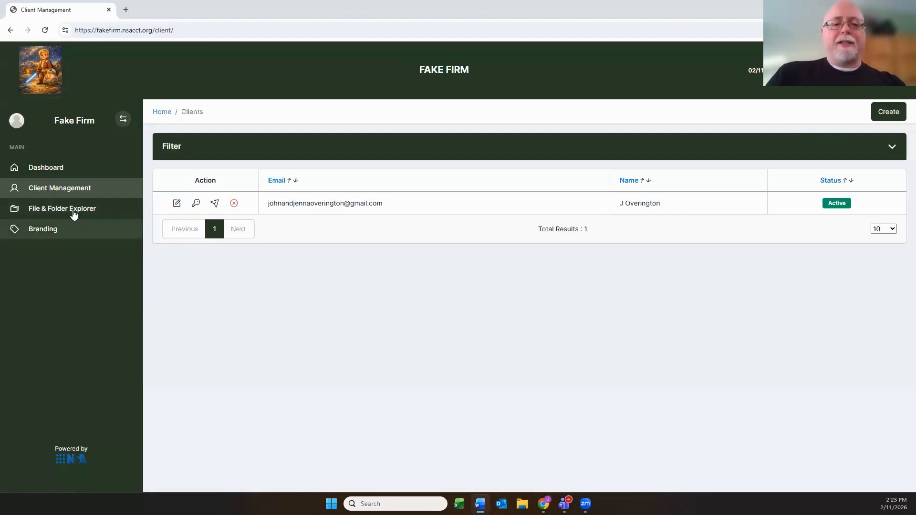
- Open the Fake Client folder in the file and folder explorer and view the subfolders of Fake Client Spouse
{"action": "left_click", "coordinate": [73, 210]}
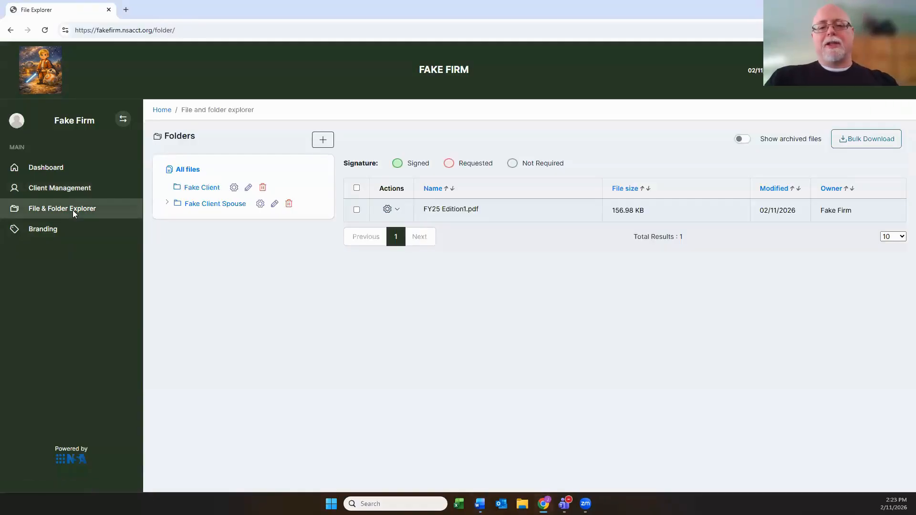
{"action": "left_click", "coordinate": [203, 190]}
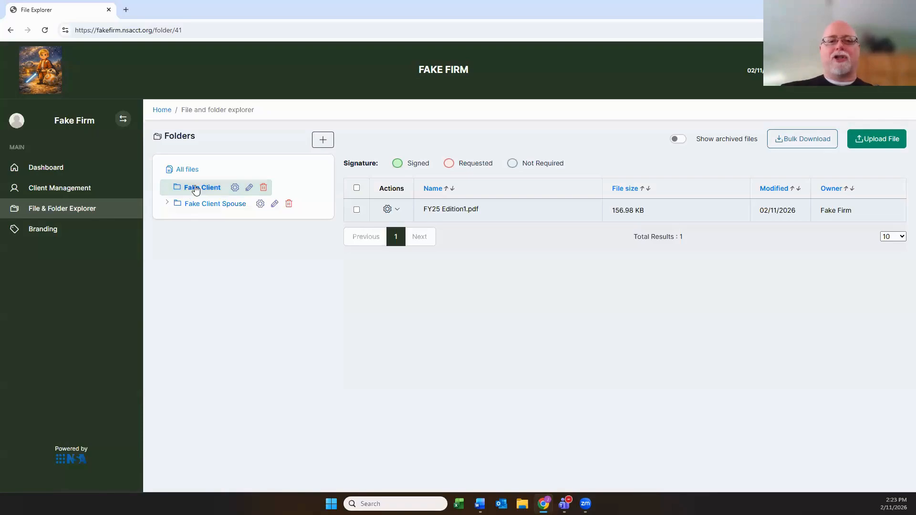
{"action": "left_click", "coordinate": [203, 197]}
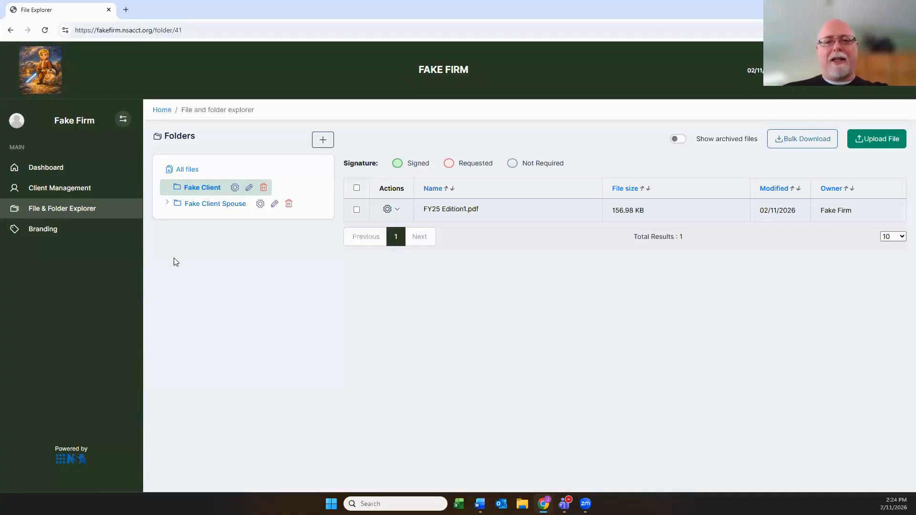
{"action": "left_click", "coordinate": [167, 202]}
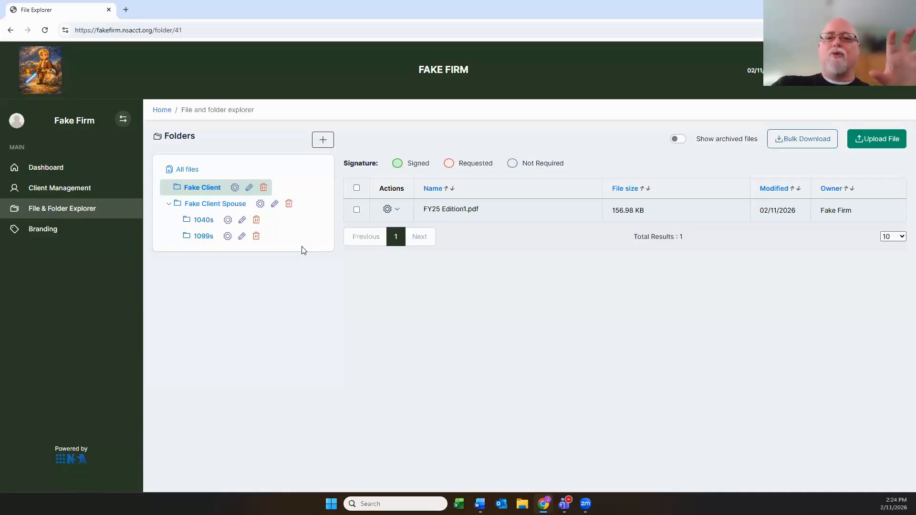
{"action": "left_click", "coordinate": [169, 204]}
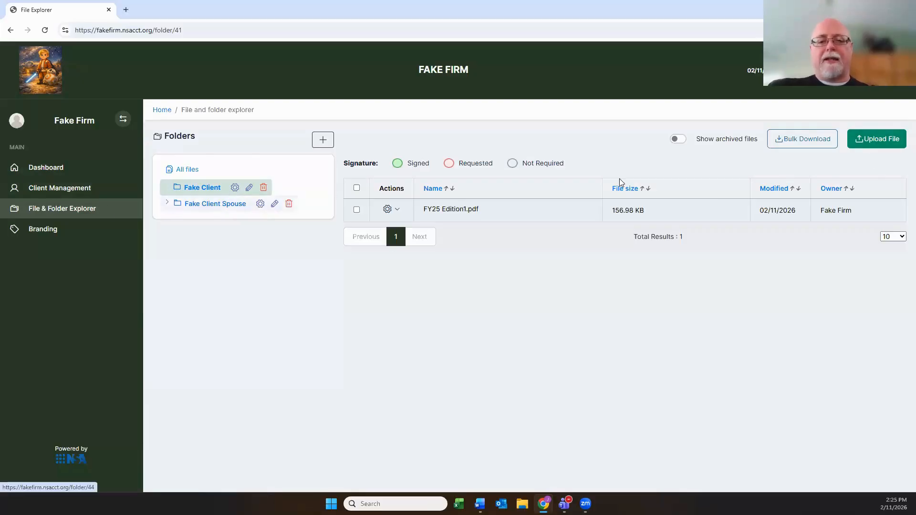
- View the file upload dialog for the Fake Client folder and close it without uploading anything
{"action": "left_click", "coordinate": [874, 139]}
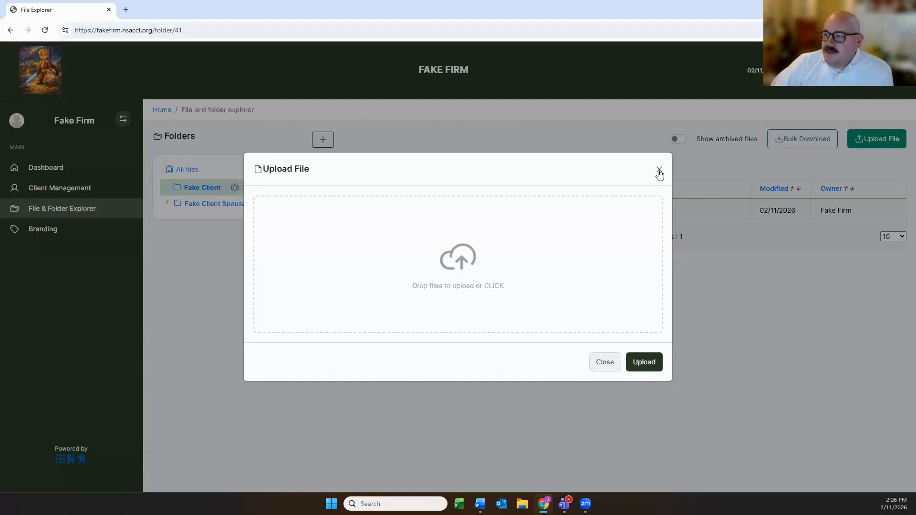
{"action": "left_click", "coordinate": [659, 171]}
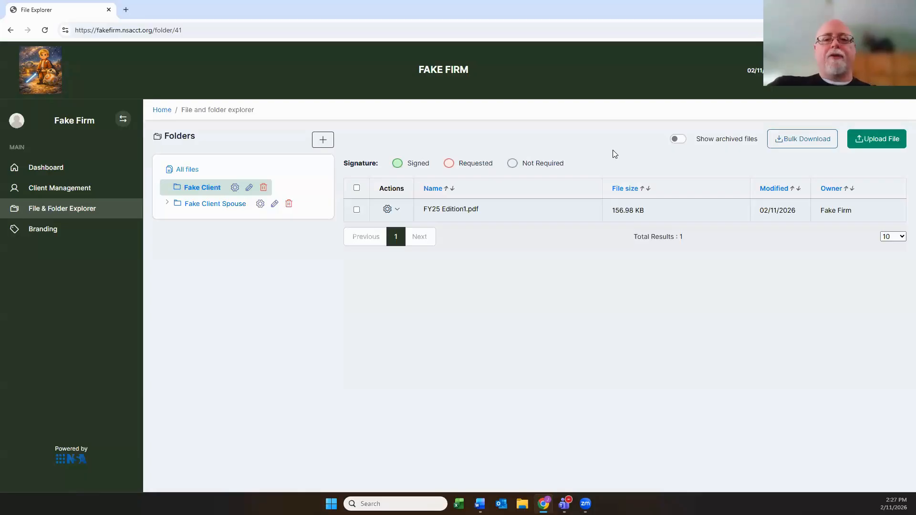
- Open the permission management of the Fake Client folder and look through the recent notifications
{"action": "left_click", "coordinate": [235, 188]}
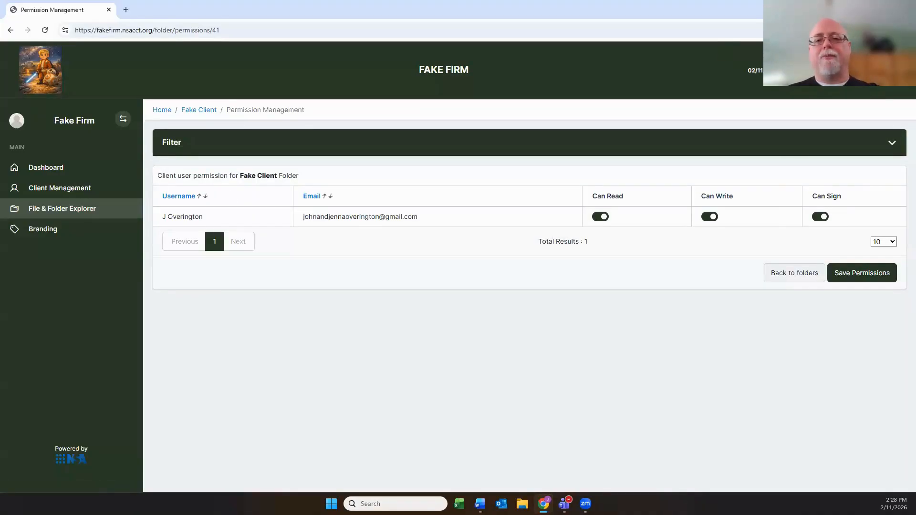
{"action": "left_click", "coordinate": [851, 70]}
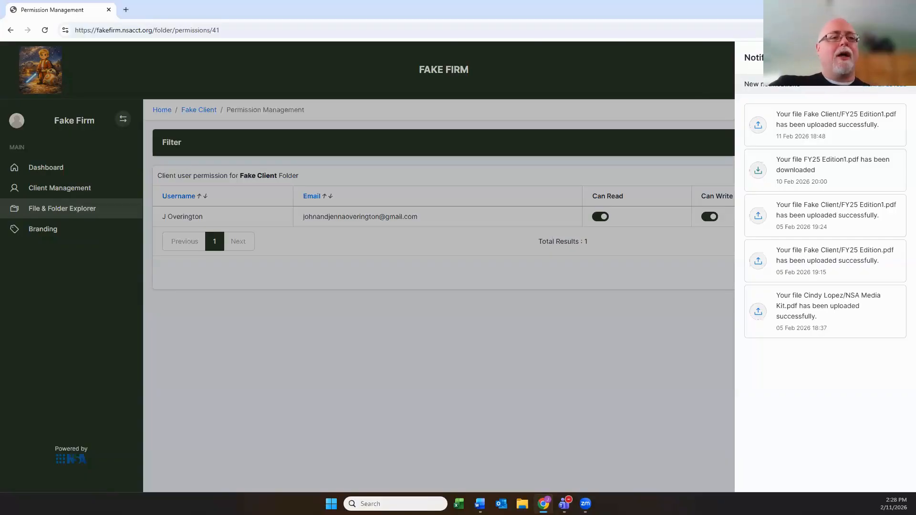
{"action": "left_click", "coordinate": [428, 107]}
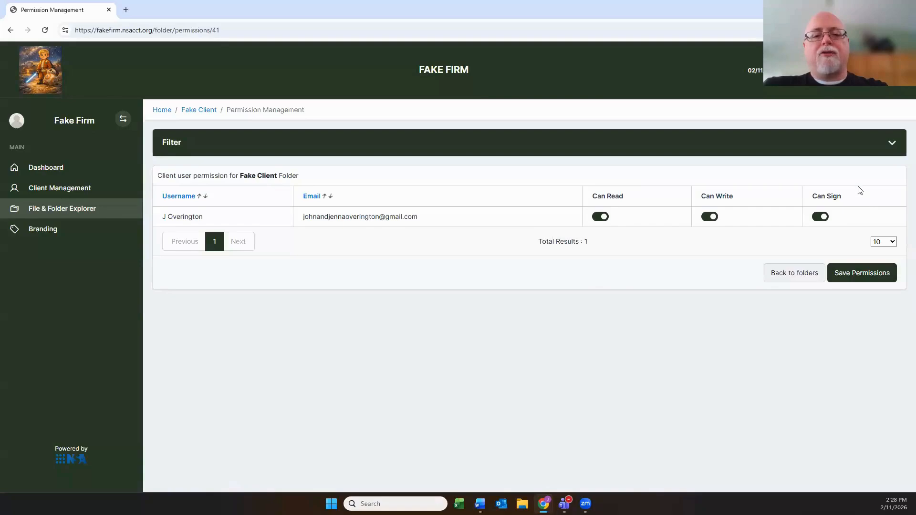
- Try the client's read, write and sign permission switches for the Fake Client folder, and return to the folders without saving
{"action": "left_click", "coordinate": [601, 217]}
{"action": "left_click", "coordinate": [710, 217]}
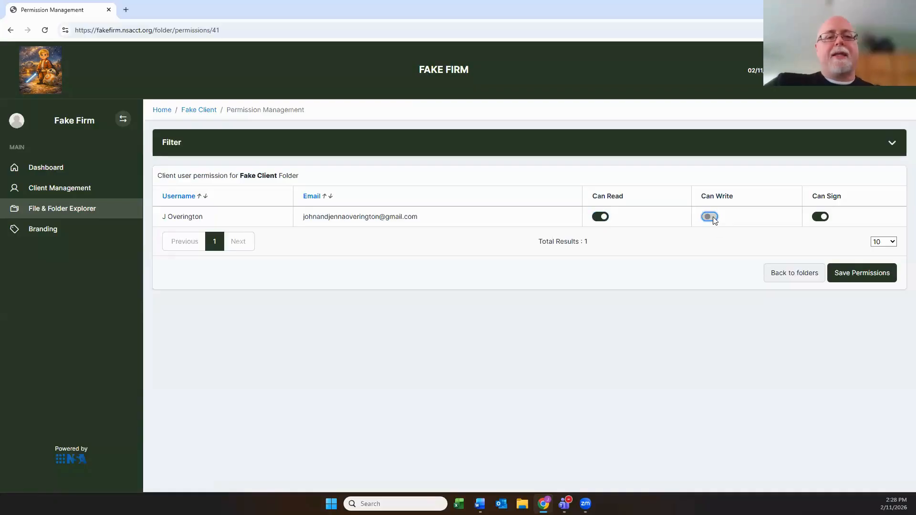
{"action": "left_click", "coordinate": [713, 217]}
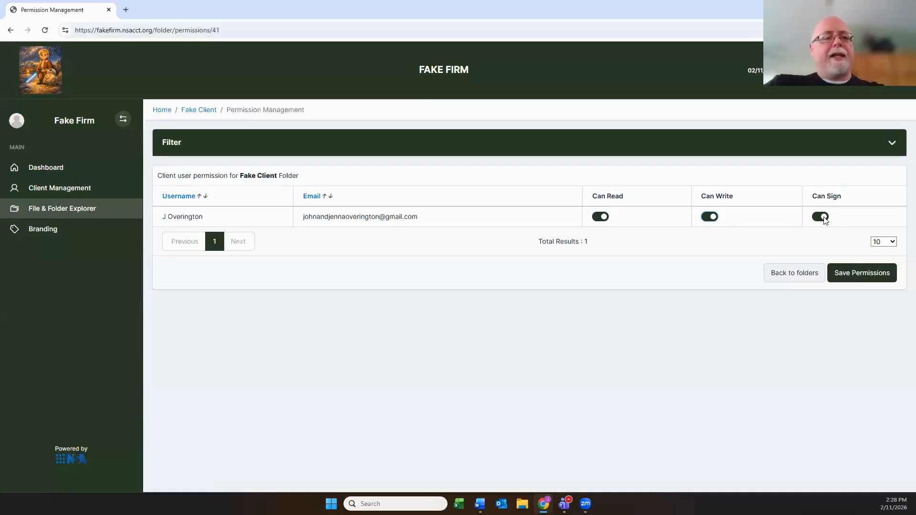
{"action": "left_click", "coordinate": [822, 218]}
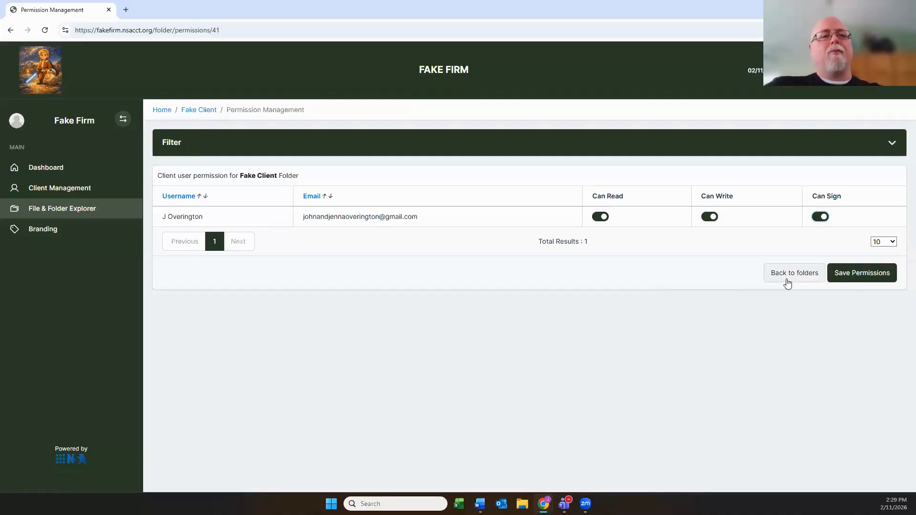
{"action": "left_click", "coordinate": [784, 277]}
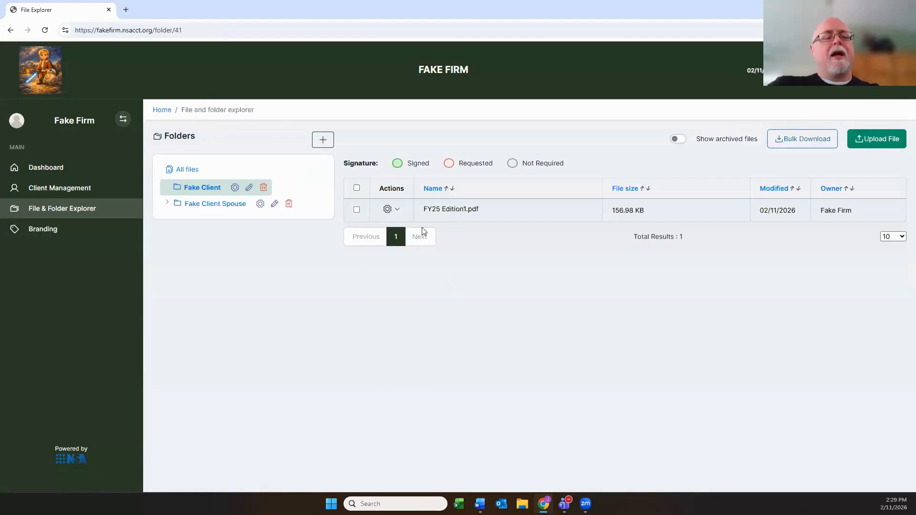
- Start a signature request for FY25 Edition1.pdf with the listed client as signer and proceed to the document preview
{"action": "left_click", "coordinate": [397, 211]}
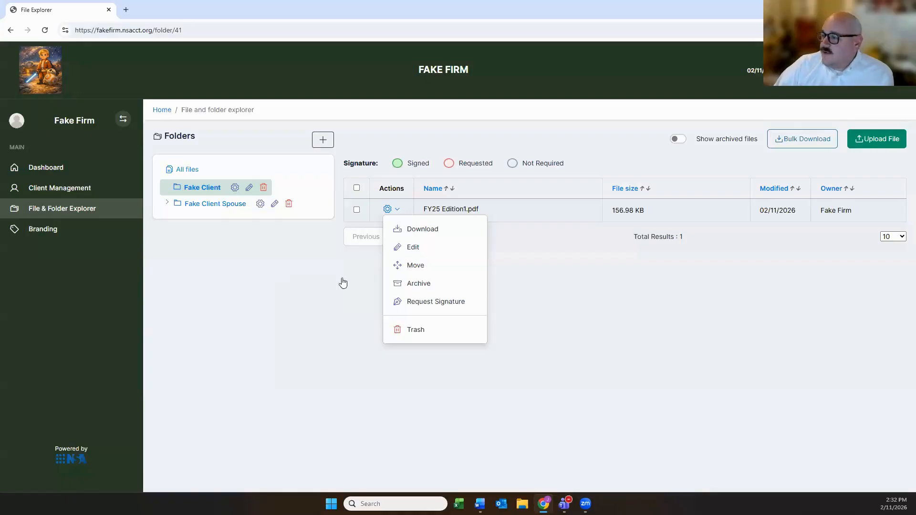
{"action": "left_click", "coordinate": [433, 305]}
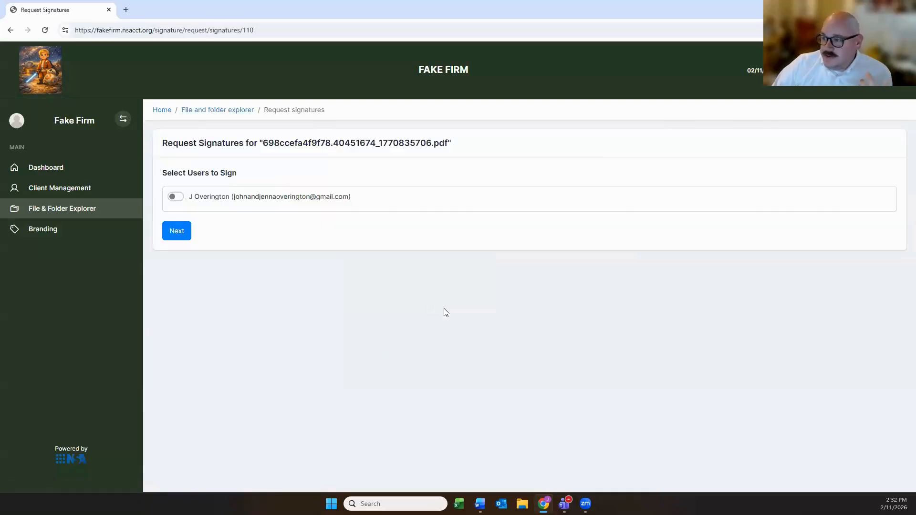
{"action": "left_click", "coordinate": [175, 197]}
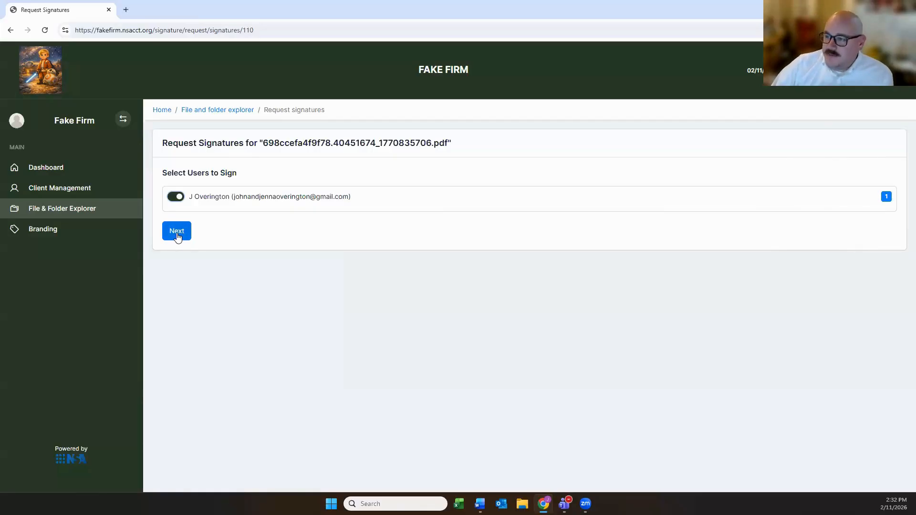
{"action": "left_click", "coordinate": [177, 235]}
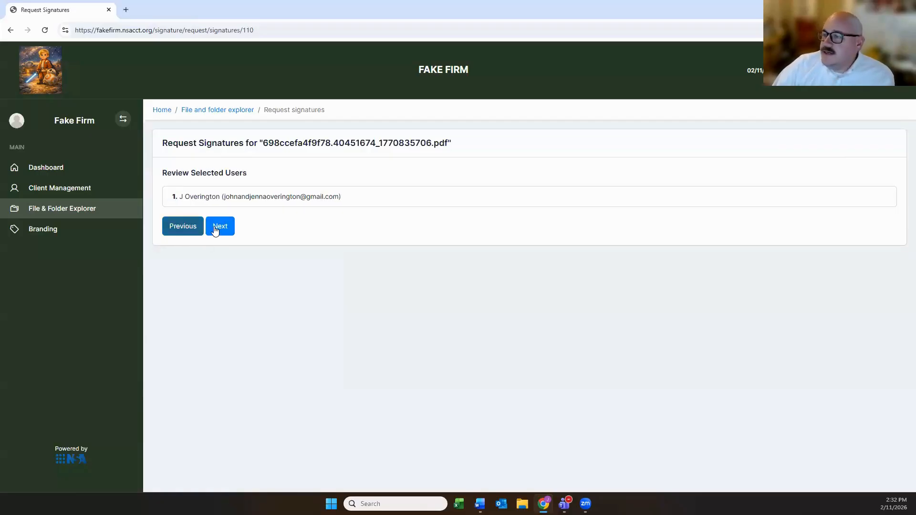
{"action": "left_click", "coordinate": [220, 226]}
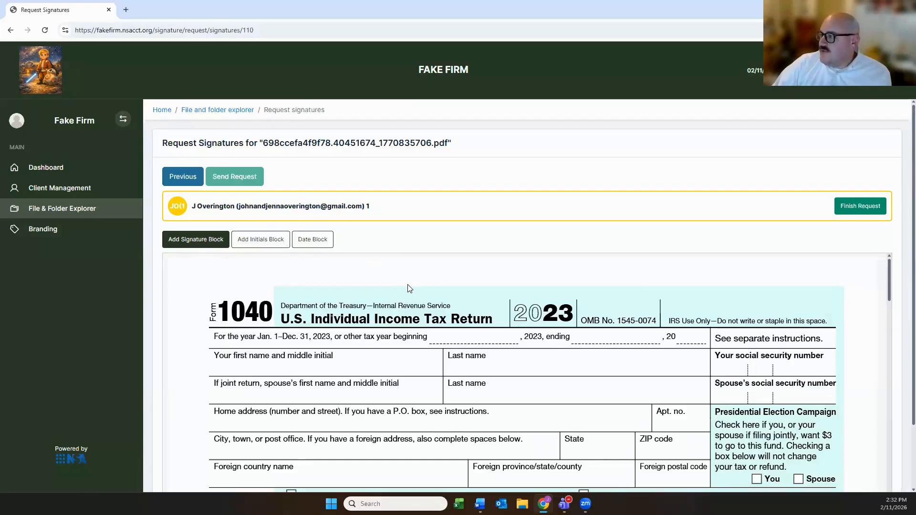
- Place a signature block on the Your signature field of Form 1040's Sign Here section and widen it to fill the field
{"action": "scroll", "coordinate": [359, 291], "scroll_direction": "down", "scroll_amount": 8}
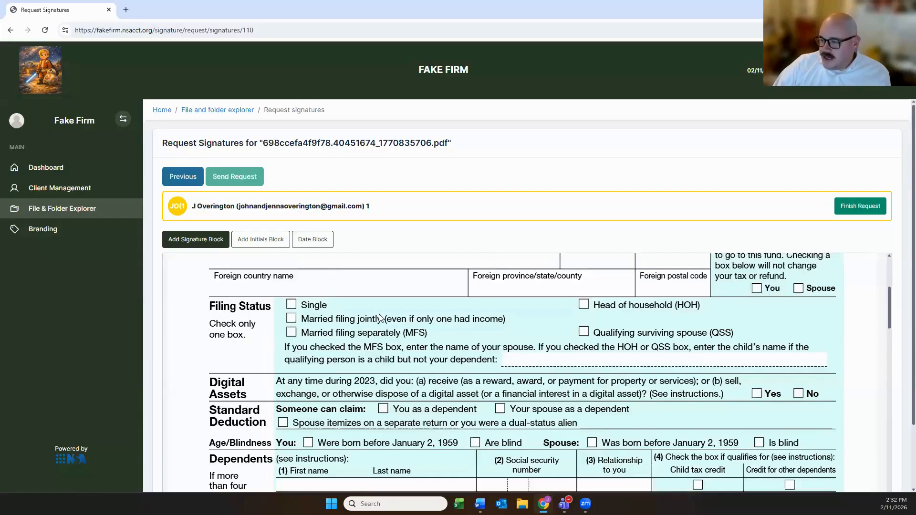
{"action": "scroll", "coordinate": [377, 356], "scroll_direction": "down", "scroll_amount": 15}
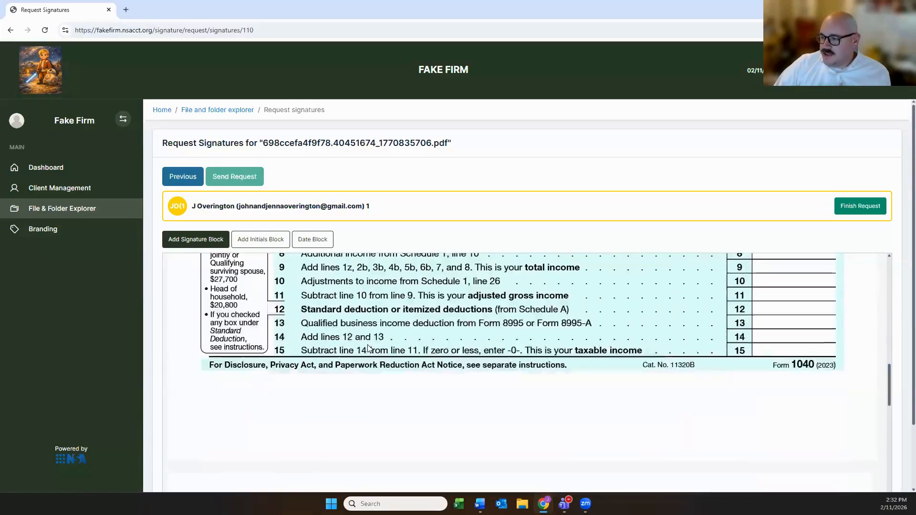
{"action": "scroll", "coordinate": [370, 347], "scroll_direction": "down", "scroll_amount": 7}
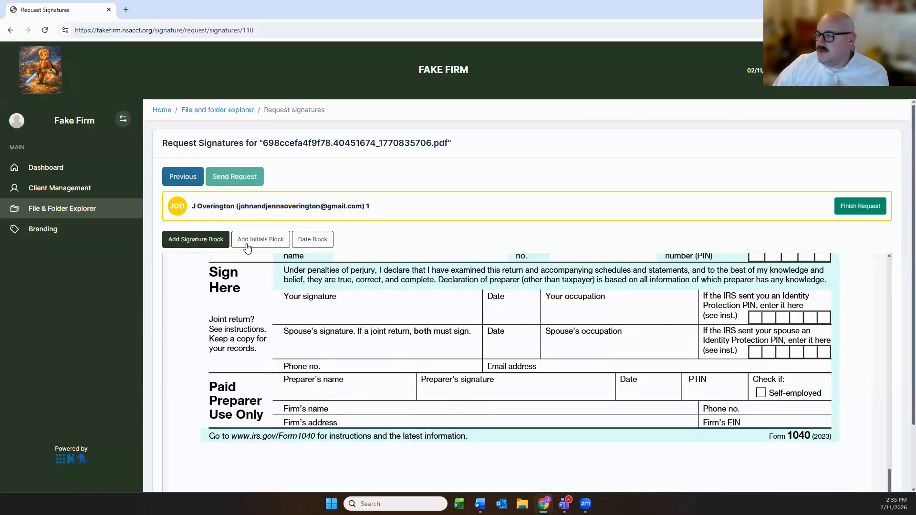
{"action": "left_click", "coordinate": [193, 239]}
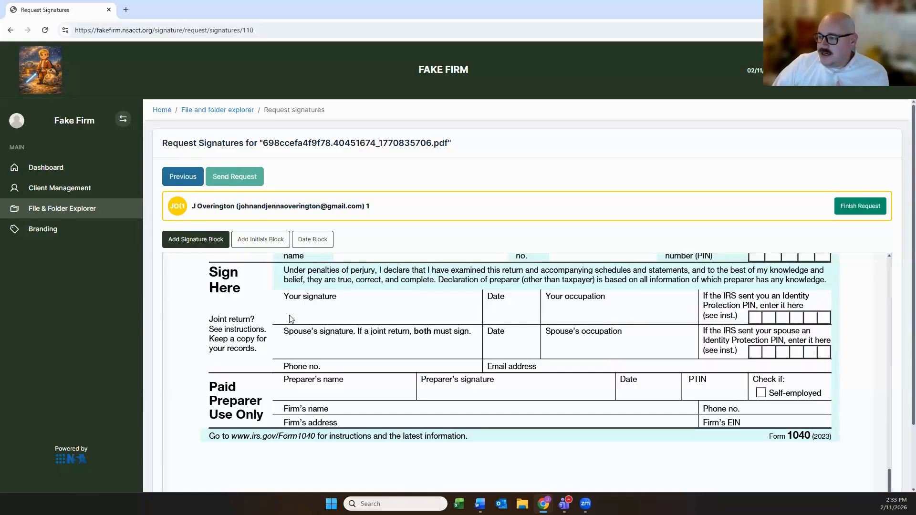
{"action": "left_click", "coordinate": [271, 296]}
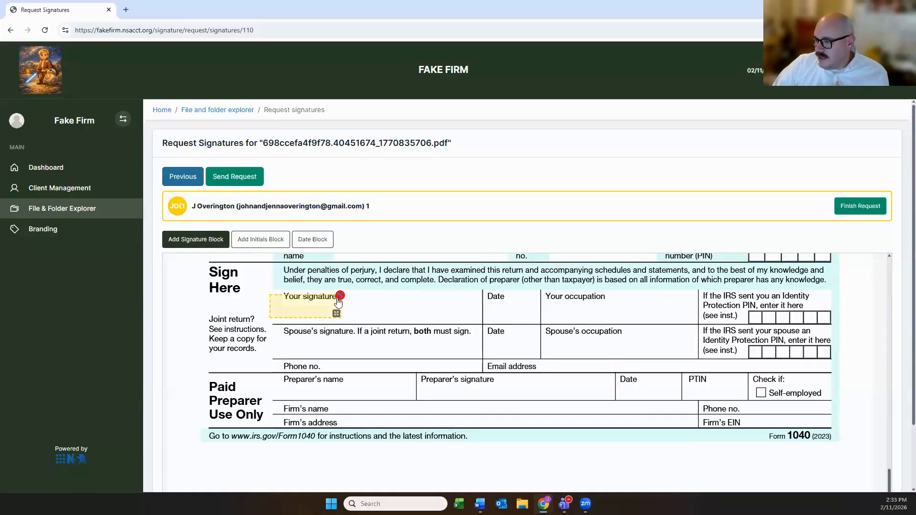
{"action": "mouse_move", "coordinate": [336, 314]}
{"action": "left_mouse_down"}
{"action": "mouse_move", "coordinate": [445, 328]}
{"action": "mouse_move", "coordinate": [479, 320]}
{"action": "left_mouse_up"}
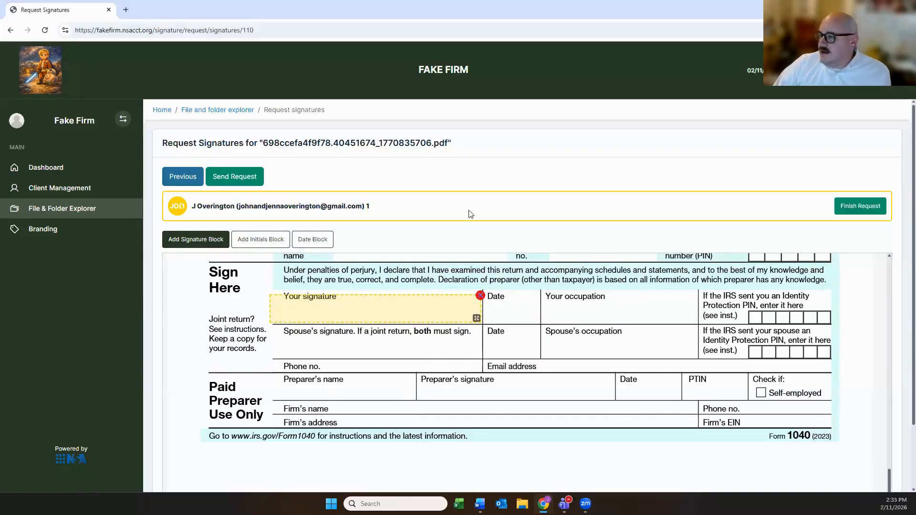
- Add a date block in the Date field beside Your signature and resize it to fit the field
{"action": "left_click", "coordinate": [313, 240]}
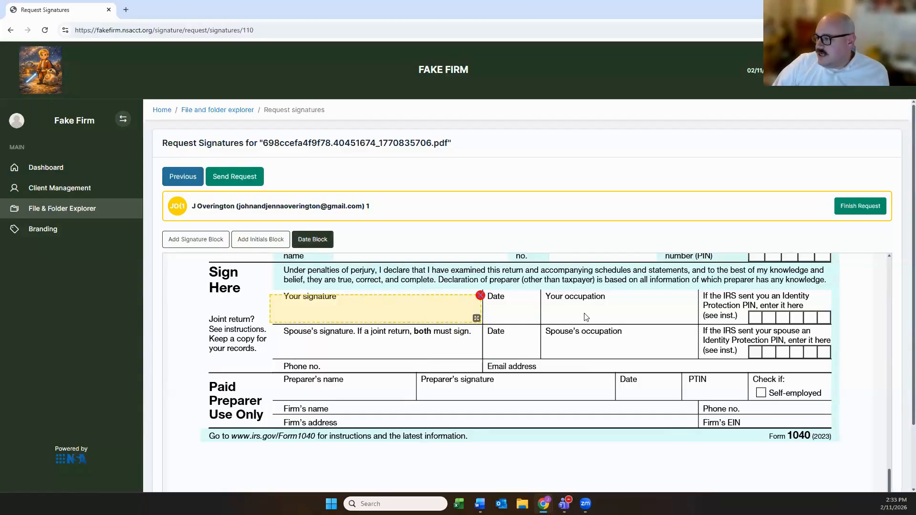
{"action": "left_click", "coordinate": [494, 308]}
{"action": "left_click_drag", "start_coordinate": [549, 326], "coordinate": [538, 322]}
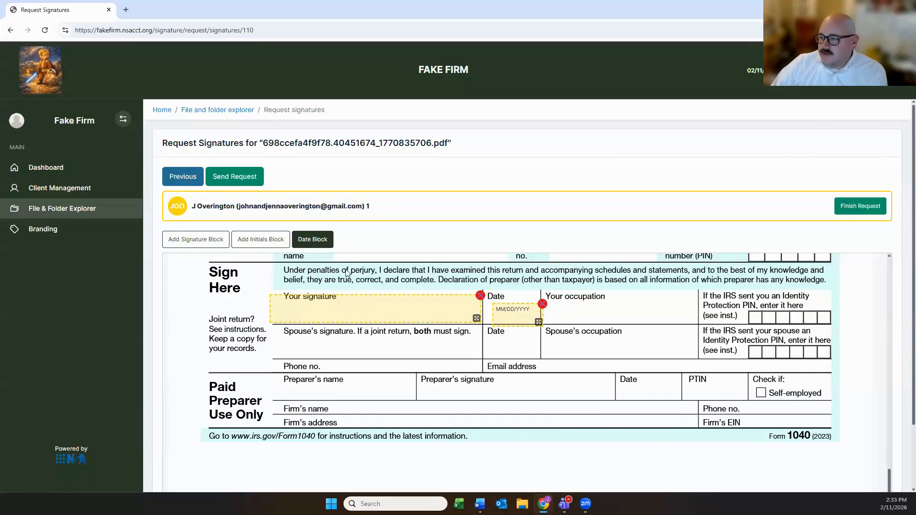
- Place an initials block on the Date field of Form 1040's Paid Preparer section, enlarge it to fill the field, and finish the signature request
{"action": "left_click", "coordinate": [259, 240]}
{"action": "left_click", "coordinate": [634, 380]}
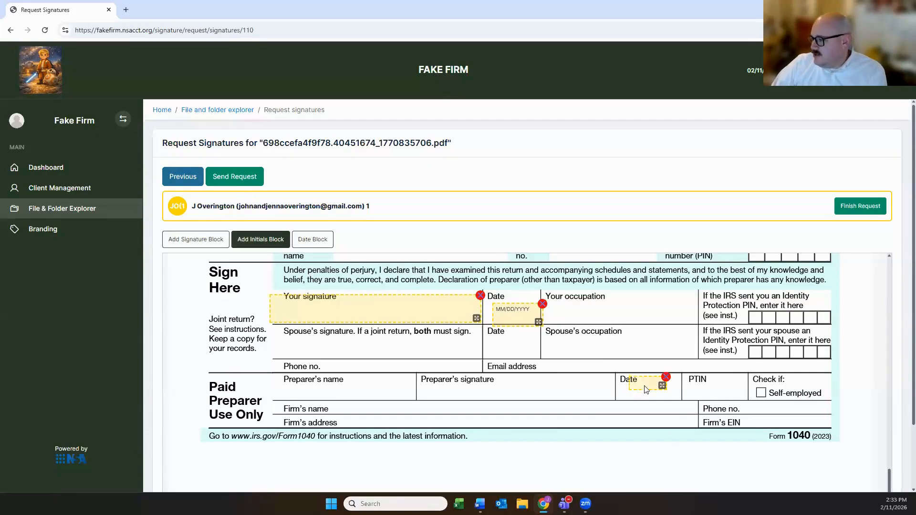
{"action": "left_click_drag", "start_coordinate": [668, 391], "coordinate": [679, 399]}
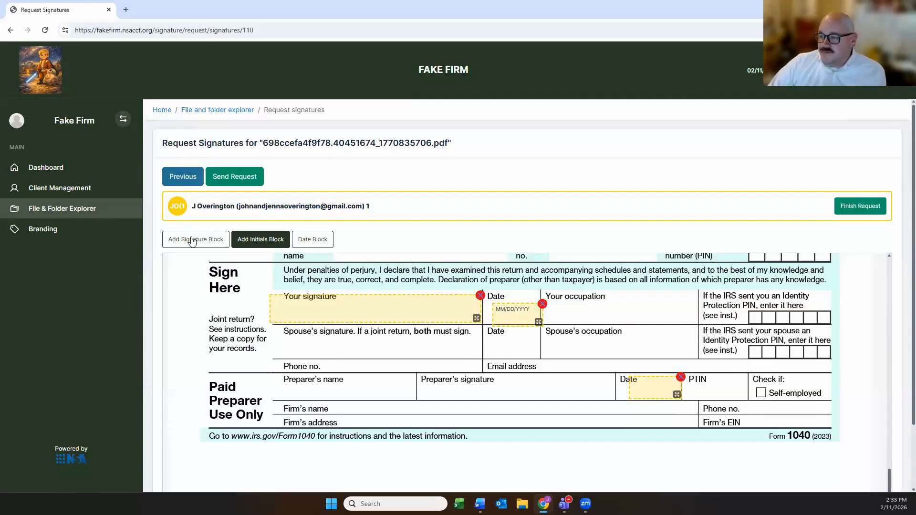
{"action": "left_click", "coordinate": [852, 209]}
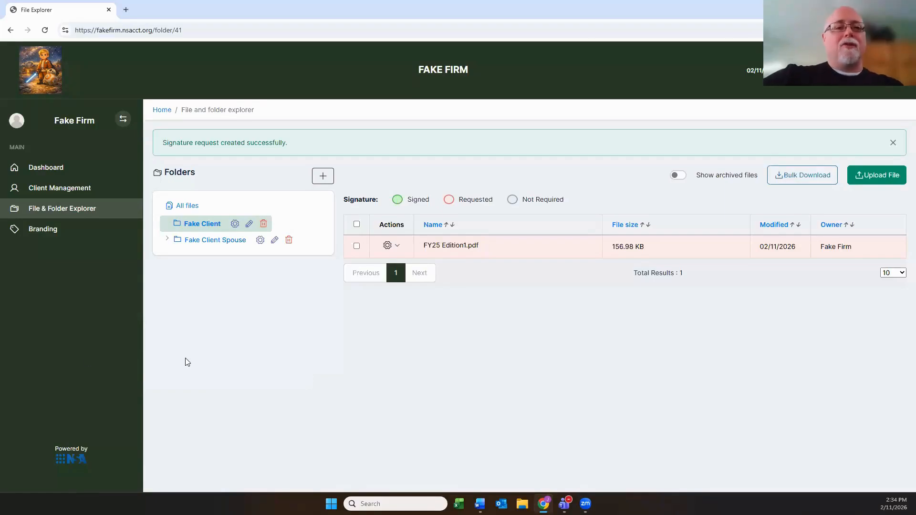
- Open the portal's branding settings and view the brand color and font color pickers without changing either color
{"action": "key", "text": "alt+Tab"}
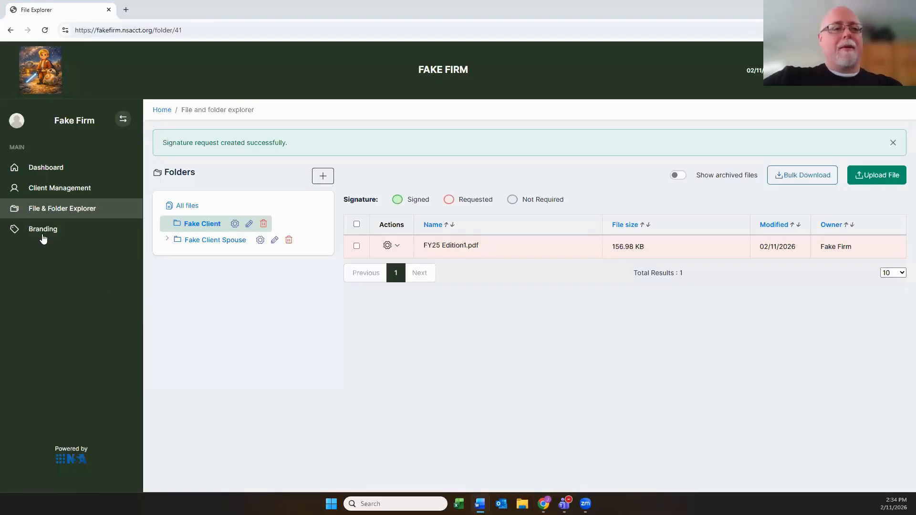
{"action": "left_click", "coordinate": [43, 232]}
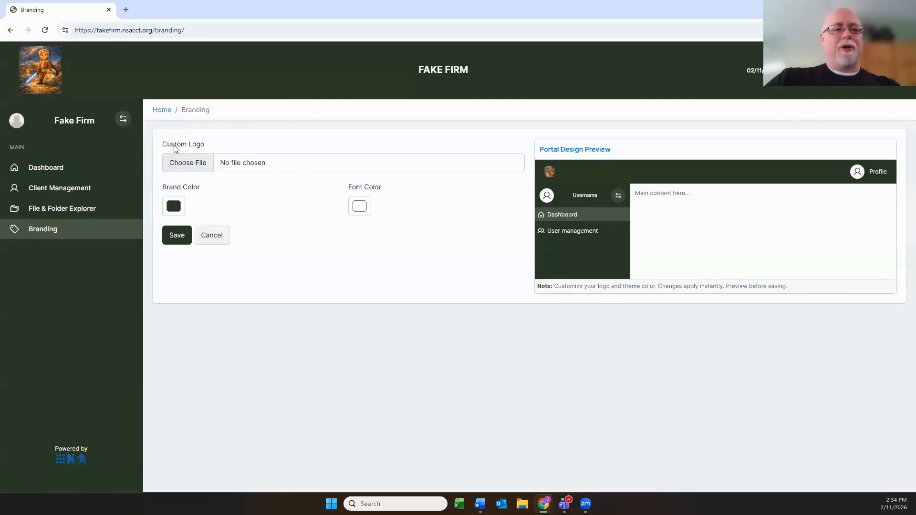
{"action": "left_click", "coordinate": [173, 208]}
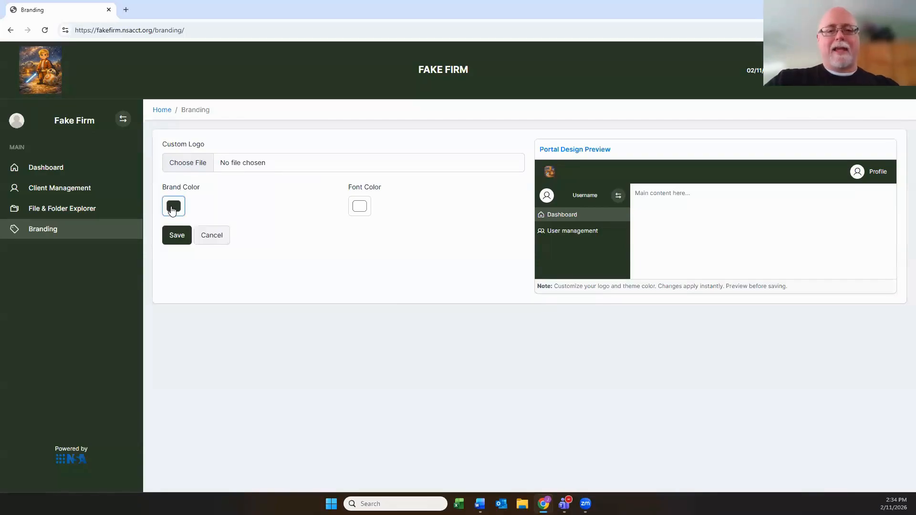
{"action": "left_click", "coordinate": [347, 233]}
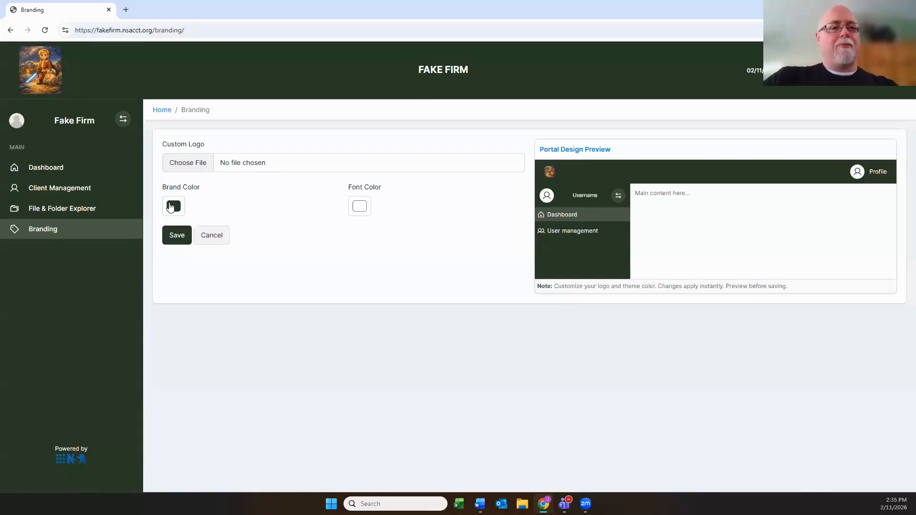
{"action": "left_click", "coordinate": [359, 206]}
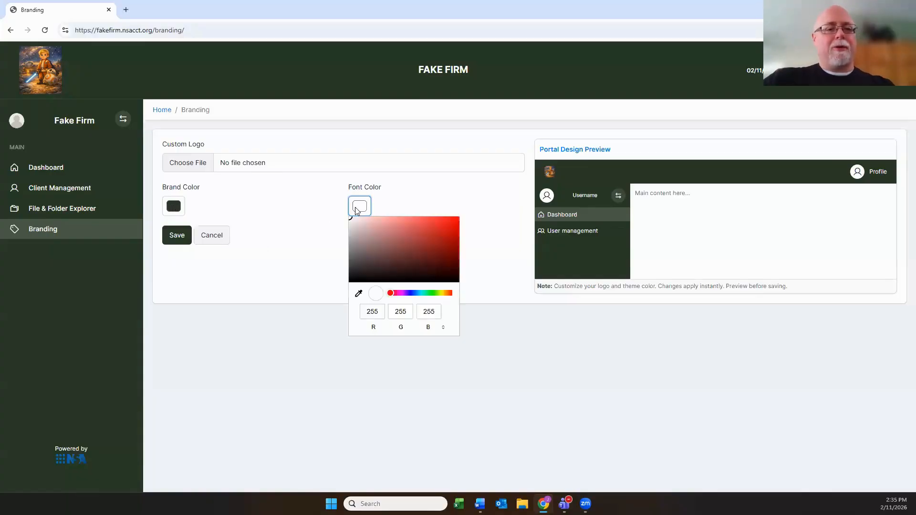
{"action": "left_click", "coordinate": [173, 206]}
{"action": "left_click", "coordinate": [173, 206]}
{"action": "left_click", "coordinate": [261, 199]}
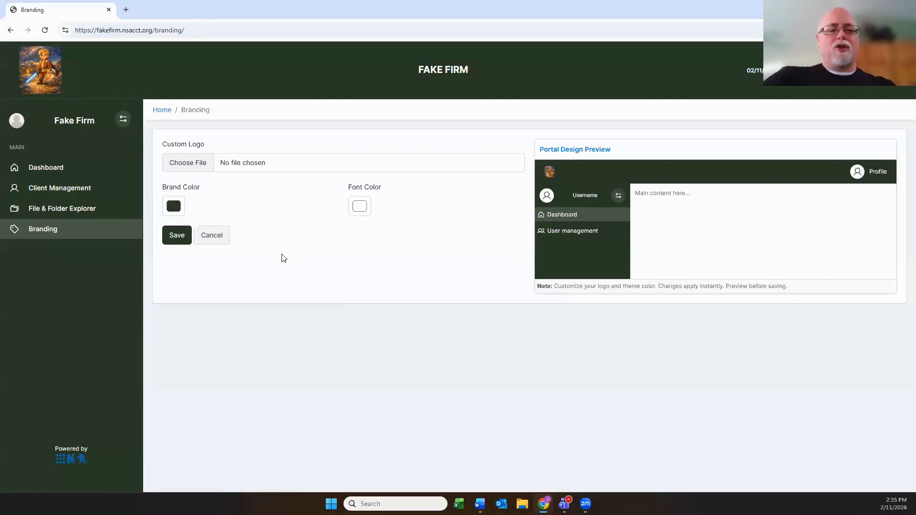
- Change the portal's brand color to a medium purple and save the branding
{"action": "left_click", "coordinate": [174, 207]}
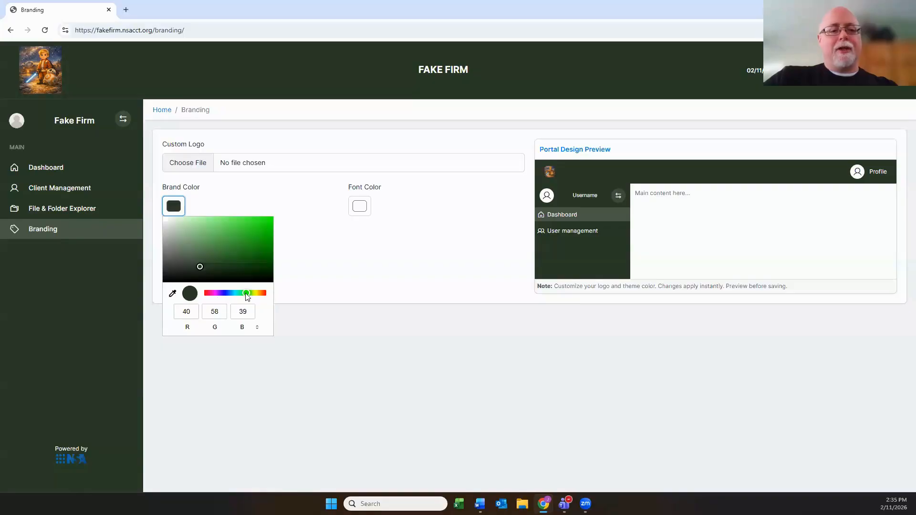
{"action": "left_click_drag", "start_coordinate": [246, 293], "coordinate": [218, 297]}
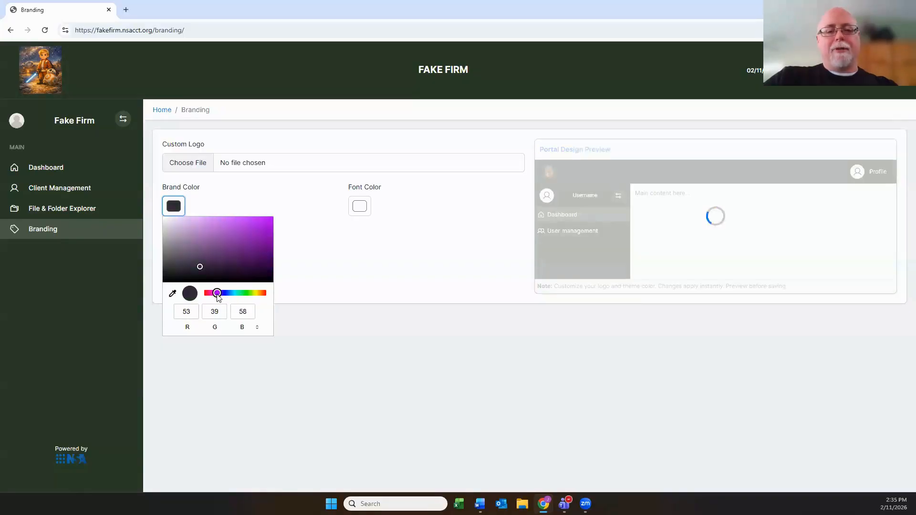
{"action": "left_click", "coordinate": [231, 250]}
{"action": "left_click", "coordinate": [347, 373]}
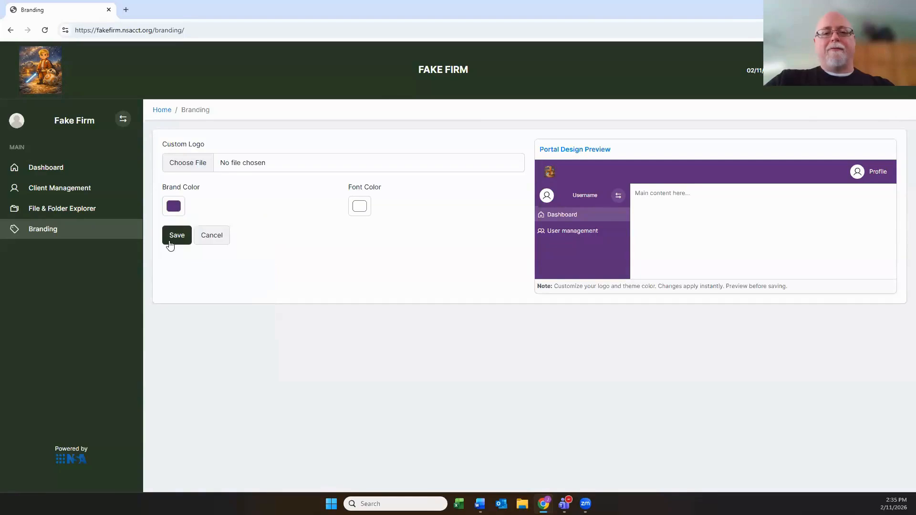
{"action": "left_click", "coordinate": [171, 237]}
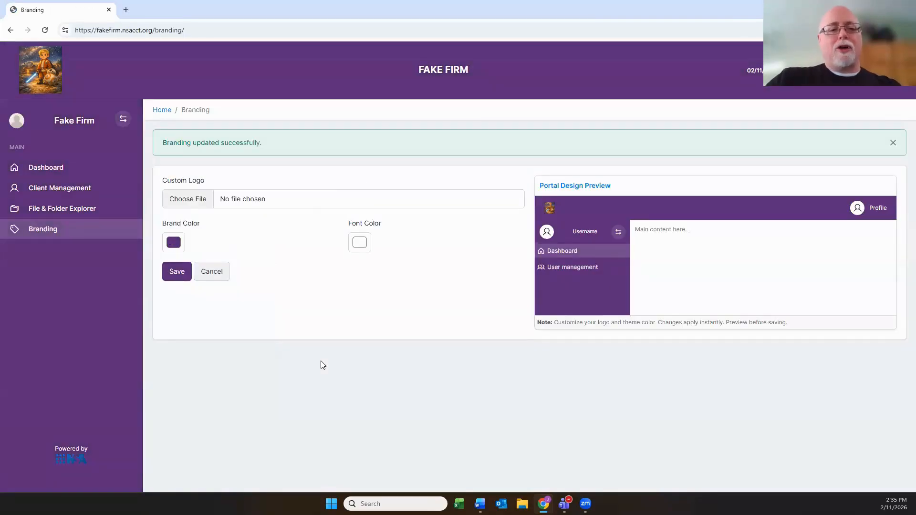
- Set the font color to a light pinkish gray, RGB 220, 203, 203, and save the branding
{"action": "left_click", "coordinate": [361, 248]}
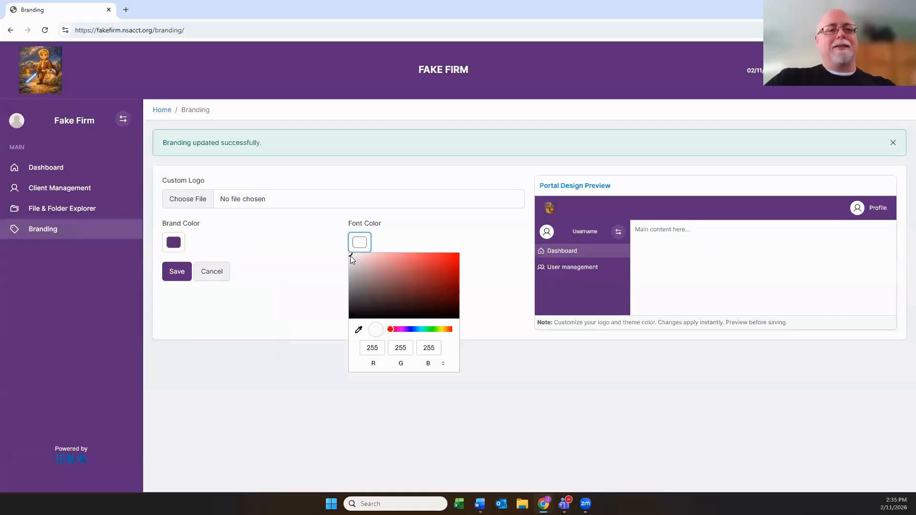
{"action": "left_click_drag", "start_coordinate": [350, 255], "coordinate": [358, 261]}
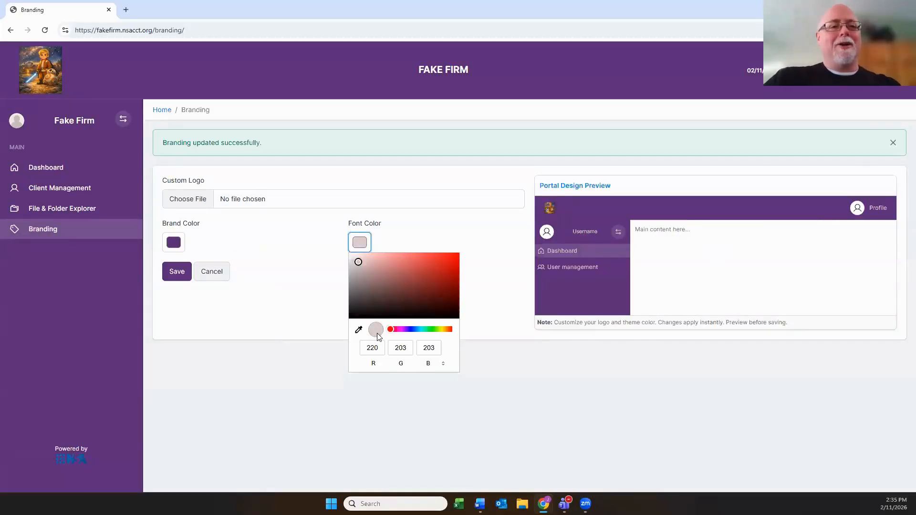
{"action": "left_click", "coordinate": [340, 368]}
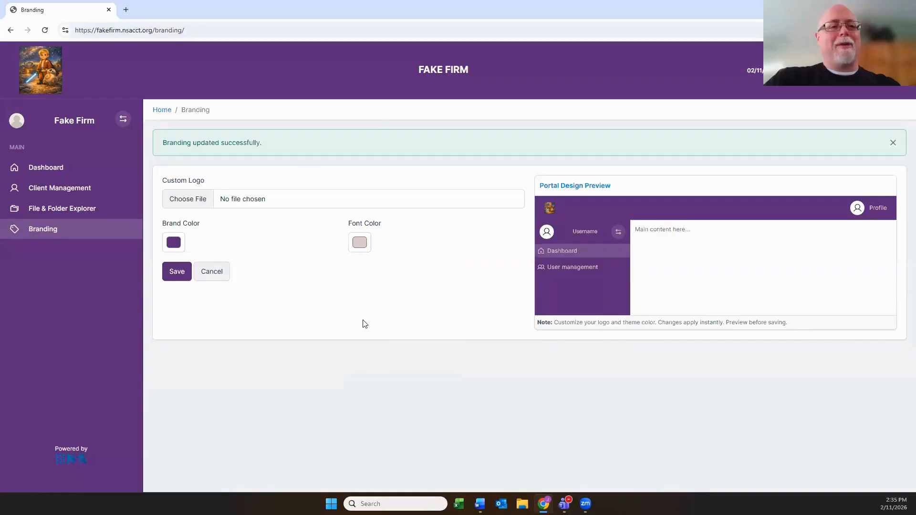
{"action": "left_click", "coordinate": [183, 281]}
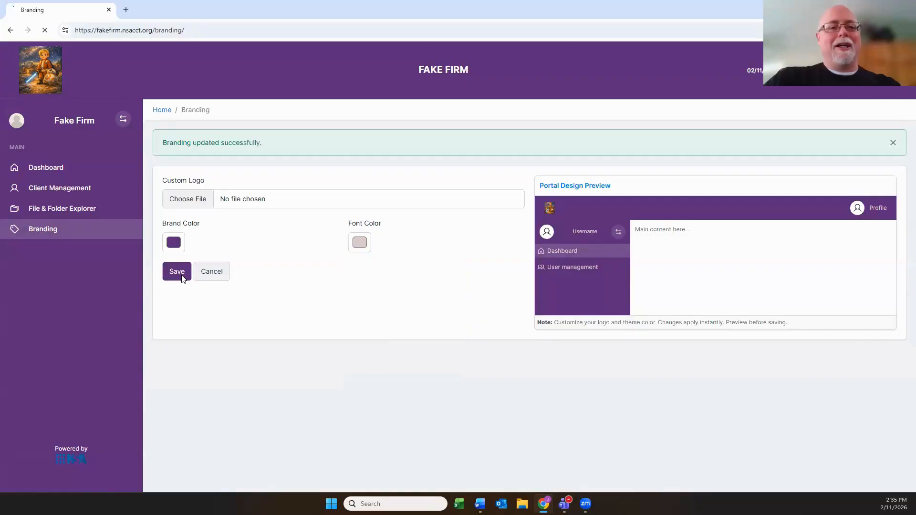
- Set the font color to white, RGB 255, 255, 255, and save the branding
{"action": "left_click", "coordinate": [359, 245]}
{"action": "left_click_drag", "start_coordinate": [358, 264], "coordinate": [296, 253]}
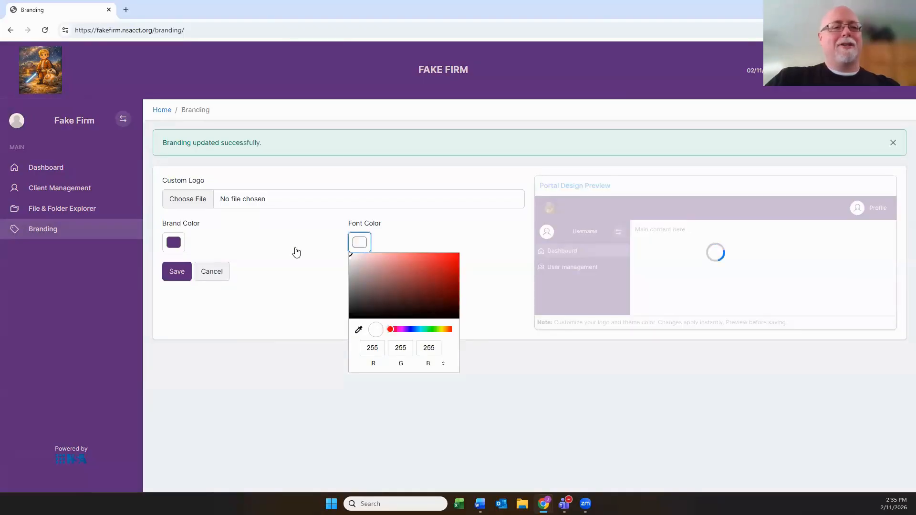
{"action": "left_click", "coordinate": [173, 272]}
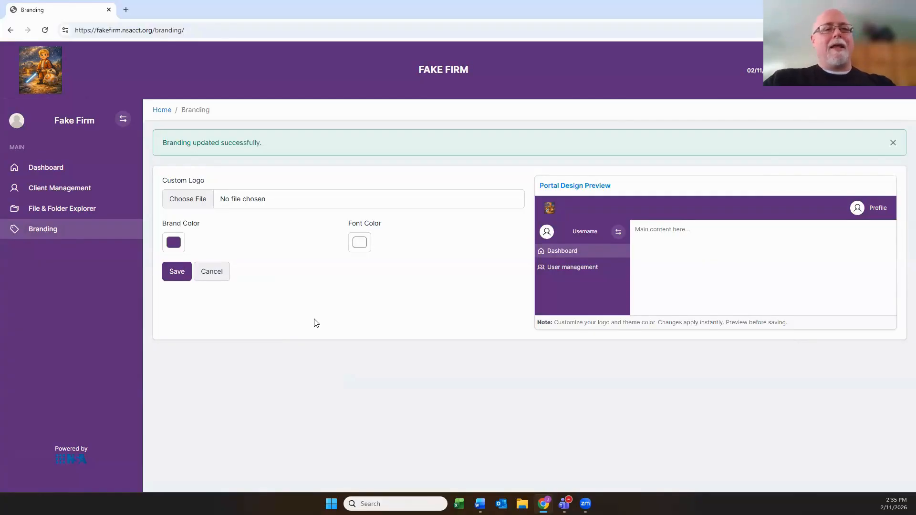
{"action": "left_click", "coordinate": [174, 277]}
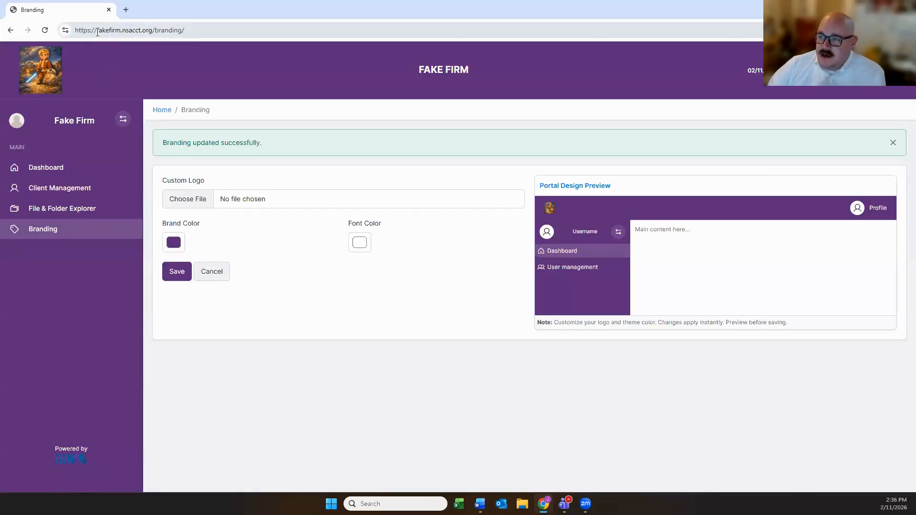
- Highlight the fakefirm subdomain in the page address, and view the dashboard's storage chart and client details
{"action": "left_click_drag", "start_coordinate": [97, 32], "coordinate": [121, 32]}
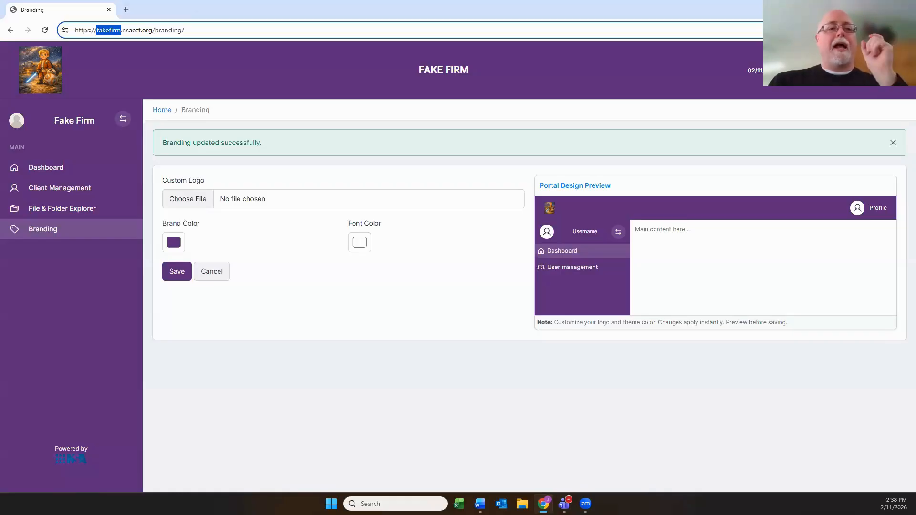
{"action": "left_click", "coordinate": [49, 168]}
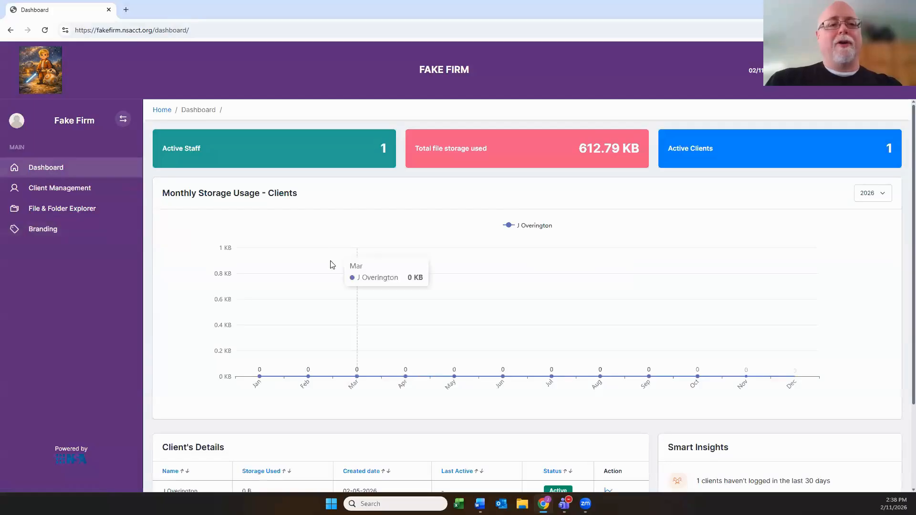
{"action": "scroll", "coordinate": [164, 278], "scroll_direction": "down", "scroll_amount": 3}
{"action": "scroll", "coordinate": [165, 279], "scroll_direction": "up", "scroll_amount": 2}
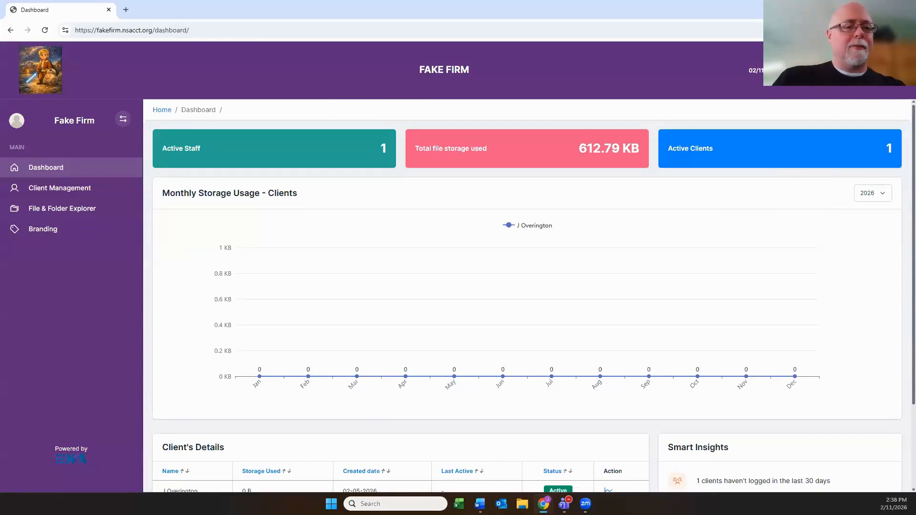
- View the client management list and return to the dashboard
{"action": "left_click", "coordinate": [60, 190]}
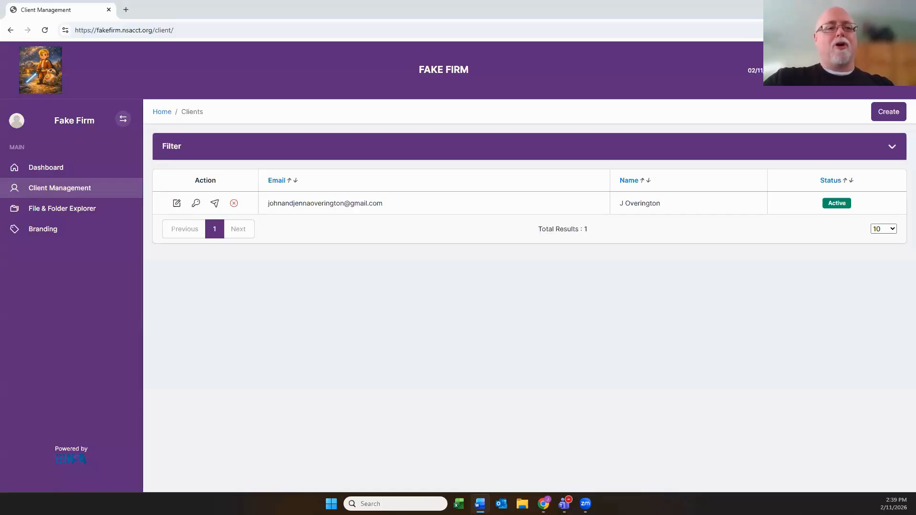
{"action": "left_click", "coordinate": [51, 170]}
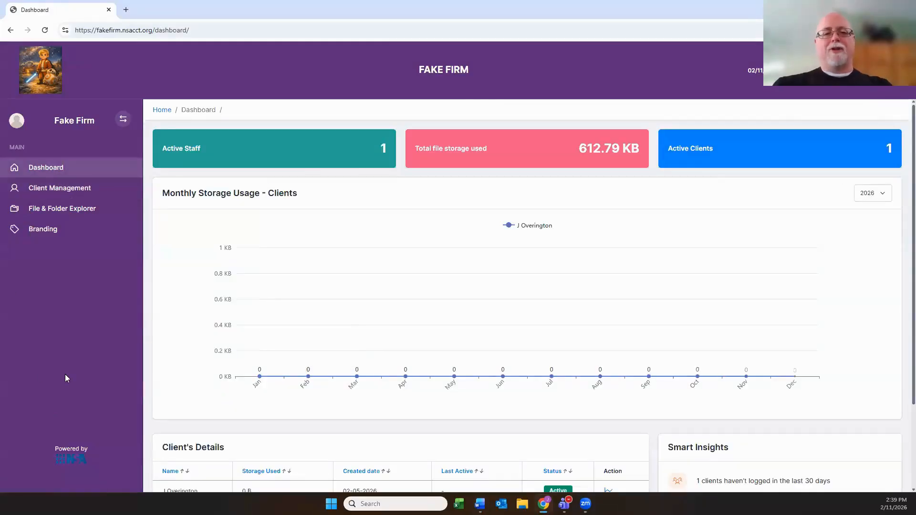